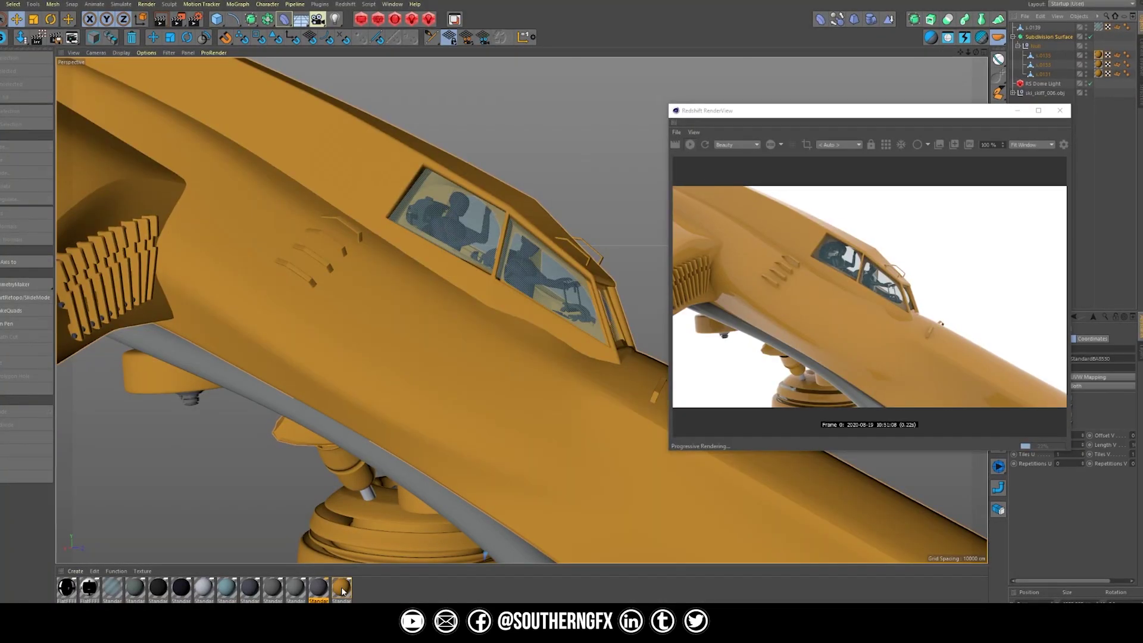
# Step: Select every object that uses the orange material with the material's Select Objects option
pyautogui.rightClick(343, 591)
pyautogui.click(393, 533)
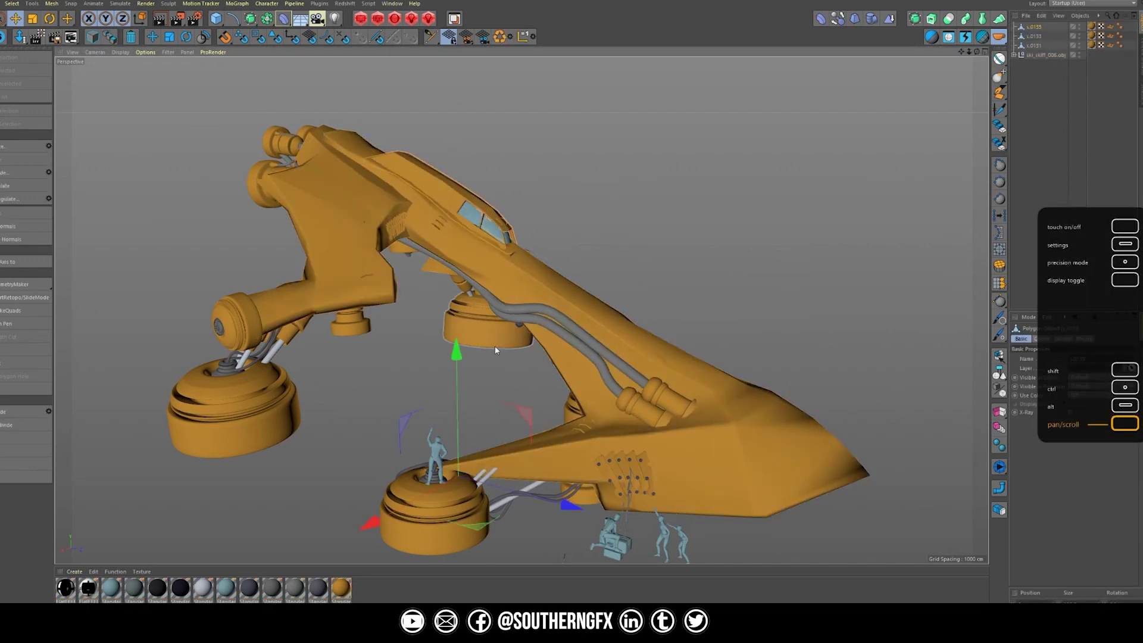
# Step: Orbit the Perspective view to a closer angle on the orange hover ship
pyautogui.keyDown('alt'); pyautogui.moveTo(495, 345); pyautogui.dragTo(524, 321); pyautogui.keyUp('alt')
# Step: Deselect everything and add a Redshift Dome Light to the scene
pyautogui.hotkey('shift', 'r')
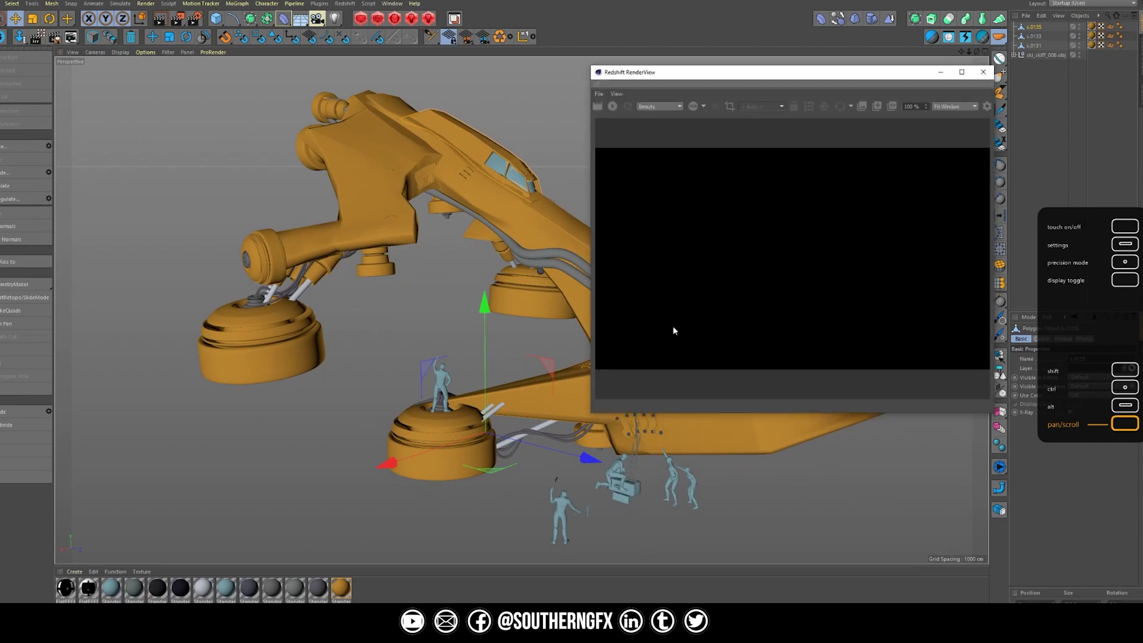
pyautogui.press('Escape')
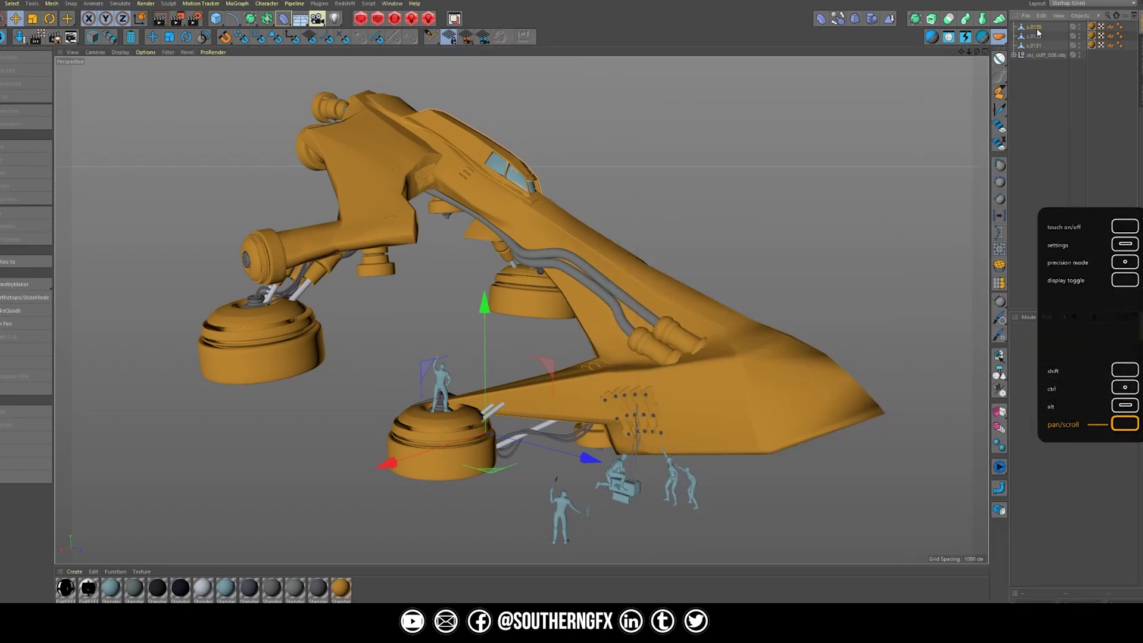
pyautogui.click(1066, 186)
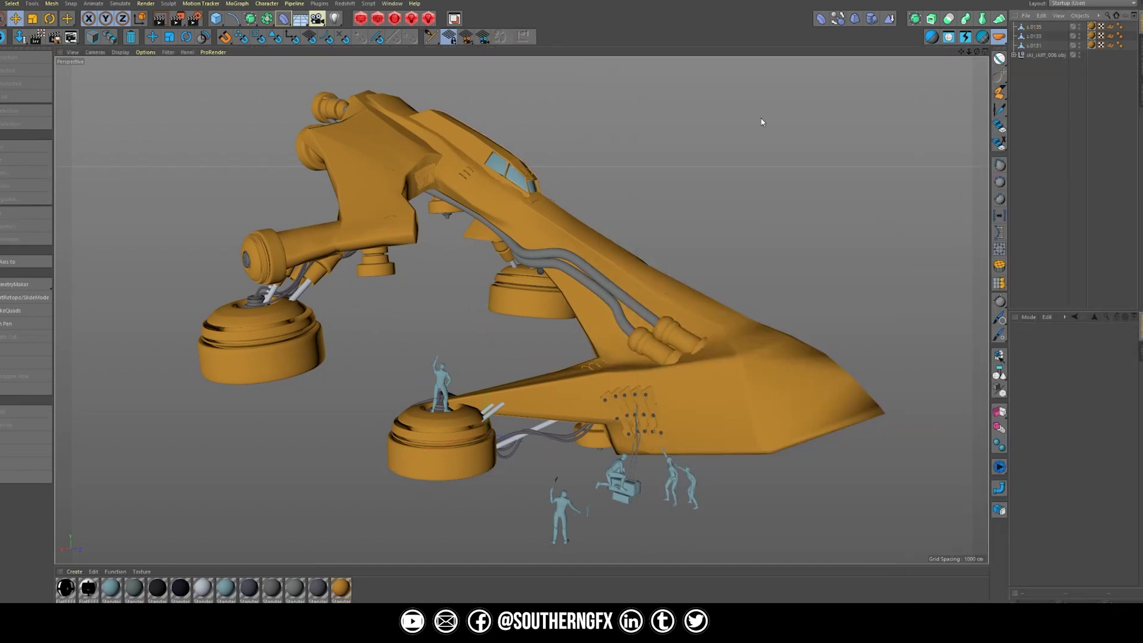
pyautogui.click(344, 3)
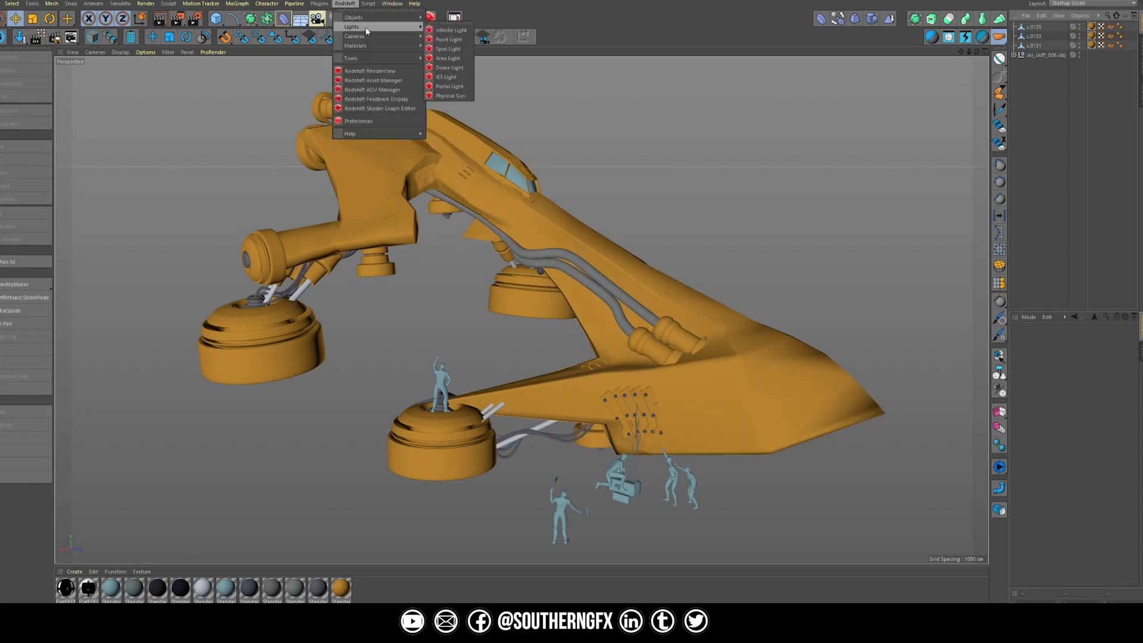
pyautogui.click(447, 68)
# Step: Place the ship under the Subdivision Surface to smooth its hull, then select s.0139
pyautogui.moveTo(596, 250)
pyautogui.keyDown('alt'); pyautogui.mouseDown()
pyautogui.moveTo(388, 248)
pyautogui.moveTo(584, 250)
pyautogui.mouseUp(); pyautogui.keyUp('alt')
pyautogui.press('Escape')
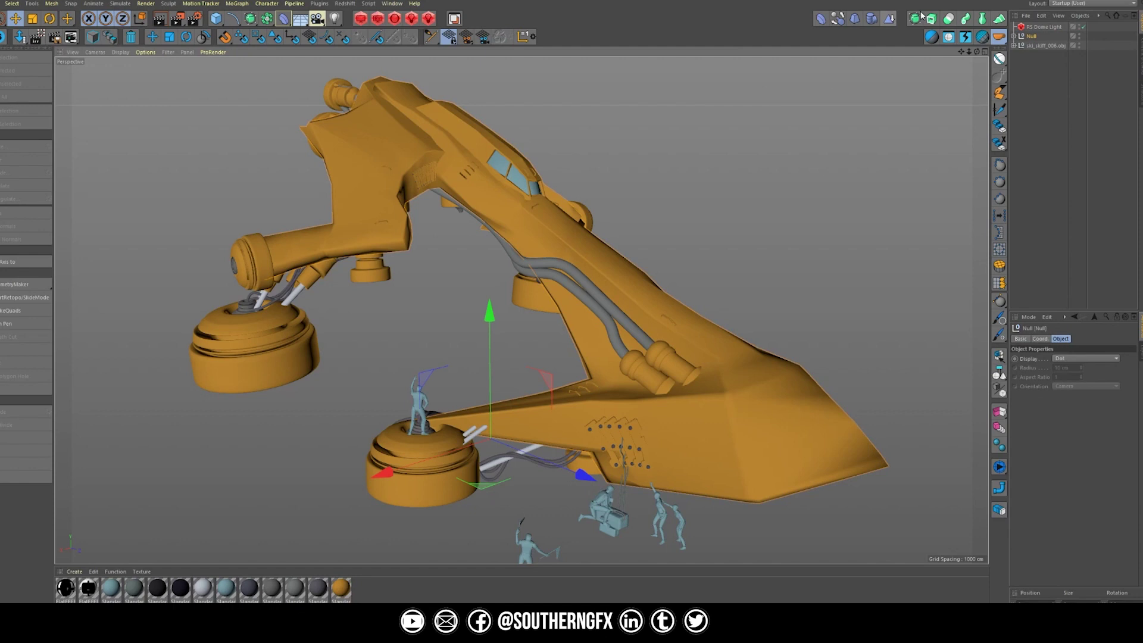
pyautogui.moveTo(1032, 47); pyautogui.dragTo(1050, 27)
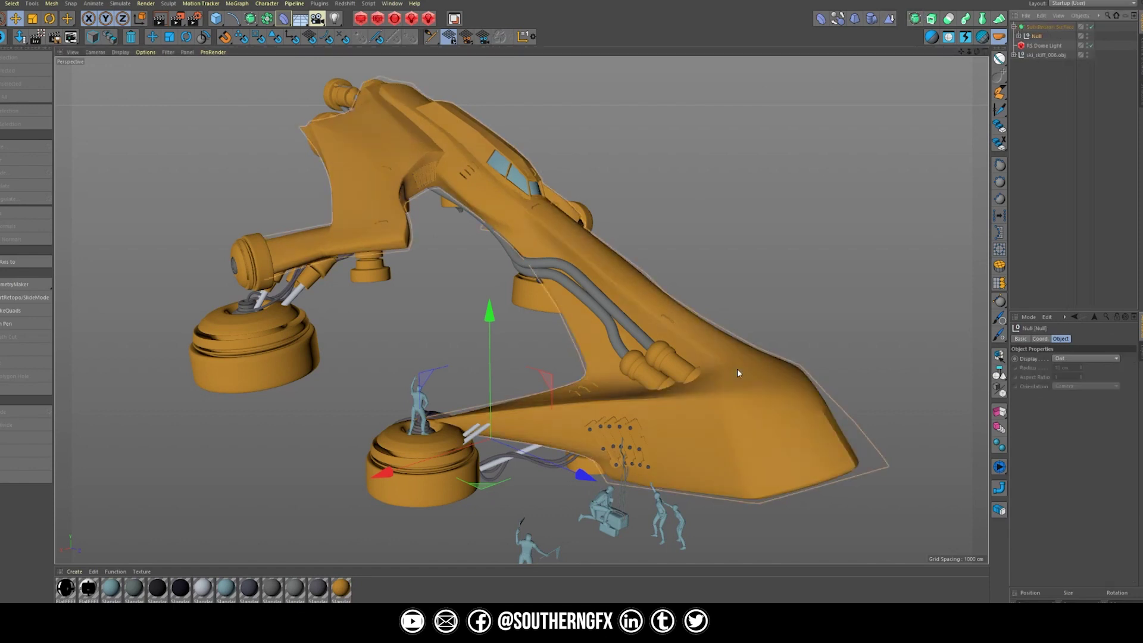
pyautogui.click(515, 181)
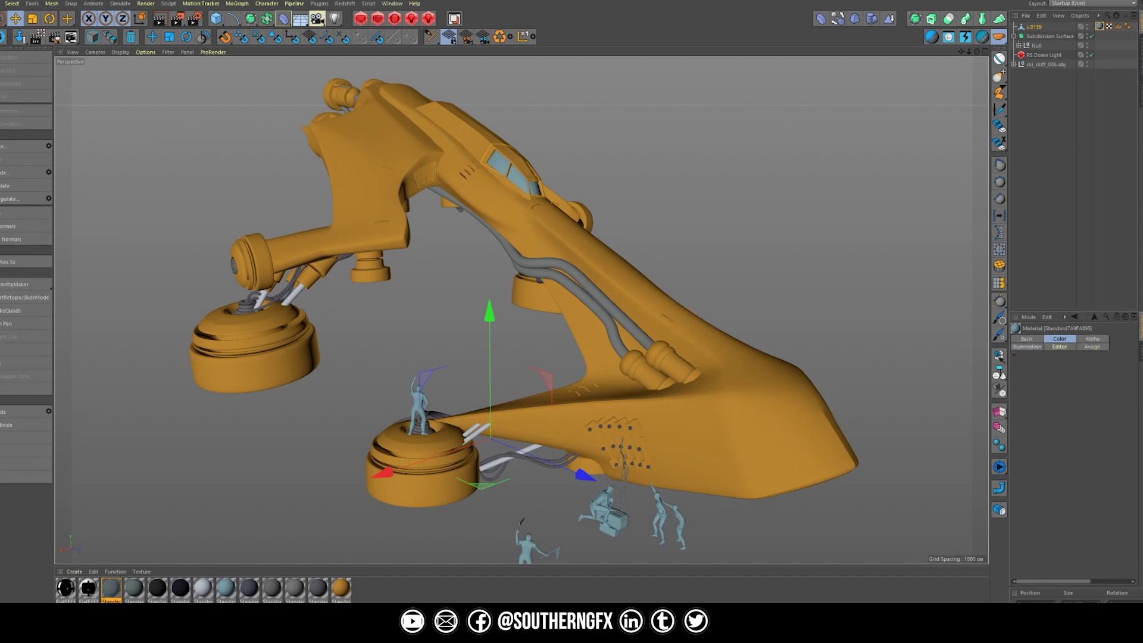
# Step: Frame the cockpit and select all hull parts that use the hull material
pyautogui.scroll(10, 684, 152)
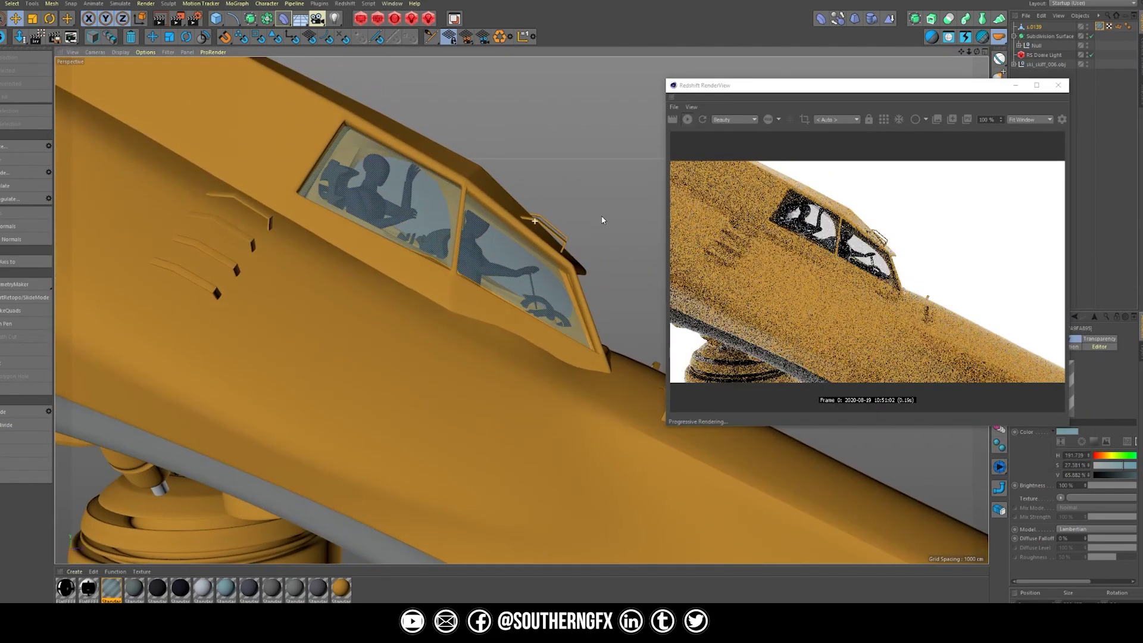
pyautogui.keyDown('alt'); pyautogui.moveTo(602, 220); pyautogui.dragTo(553, 197); pyautogui.keyUp('alt')
pyautogui.moveTo(919, 94); pyautogui.dragTo(922, 119)
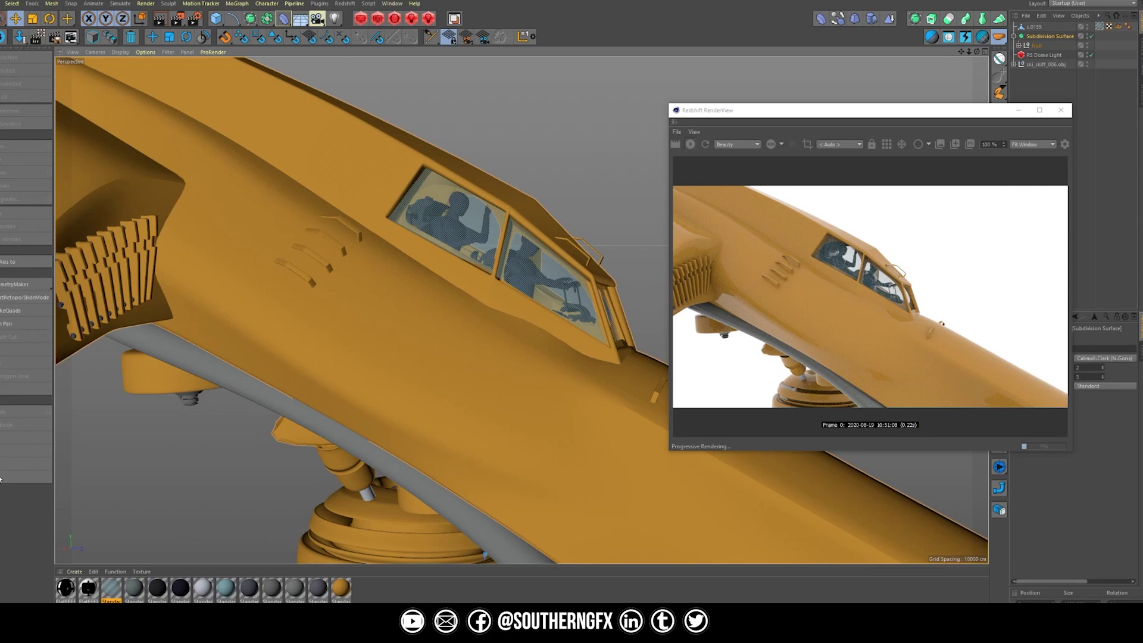
pyautogui.click(318, 589)
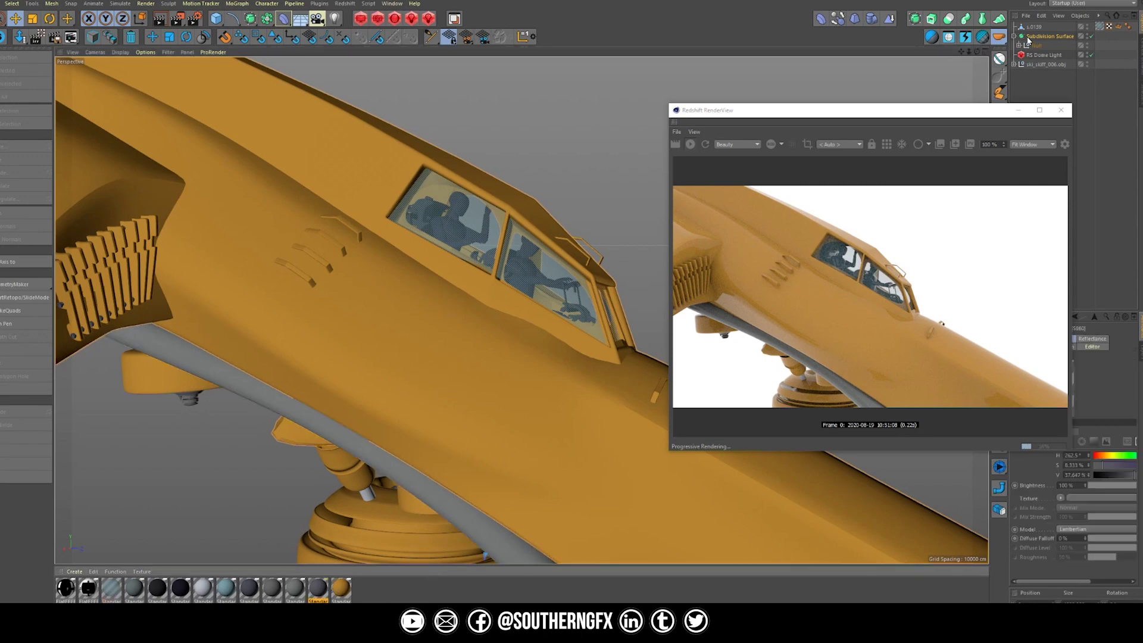
pyautogui.rightClick(342, 588)
pyautogui.click(405, 539)
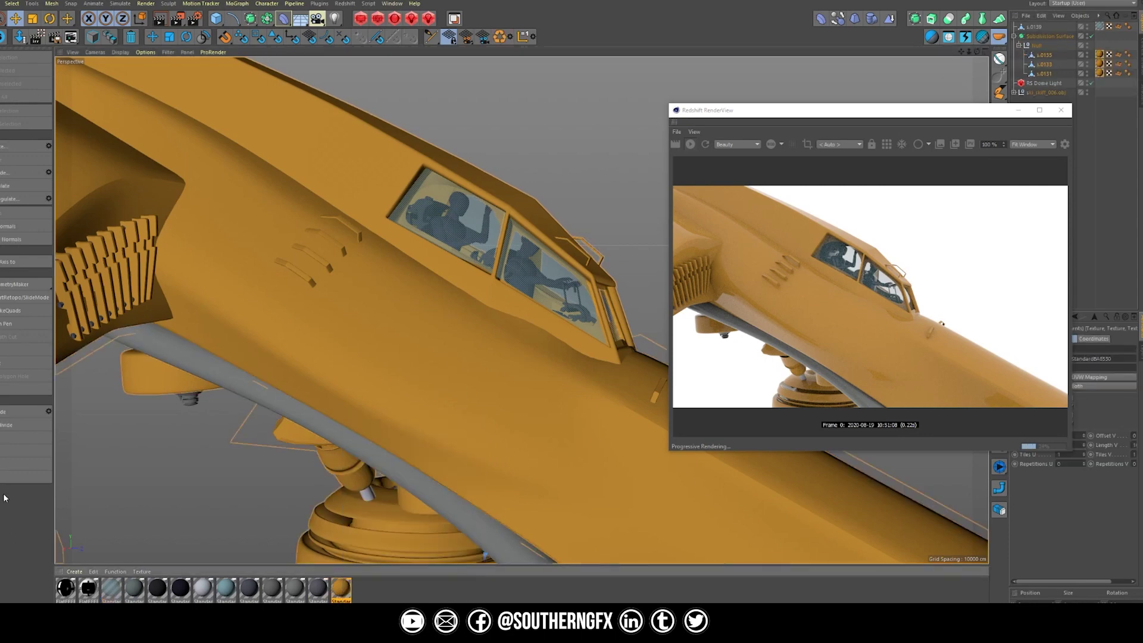
# Step: Create a new Redshift material in the Material Manager
pyautogui.click(74, 571)
pyautogui.moveTo(119, 505)
pyautogui.moveTo(190, 506)
pyautogui.click(232, 504)
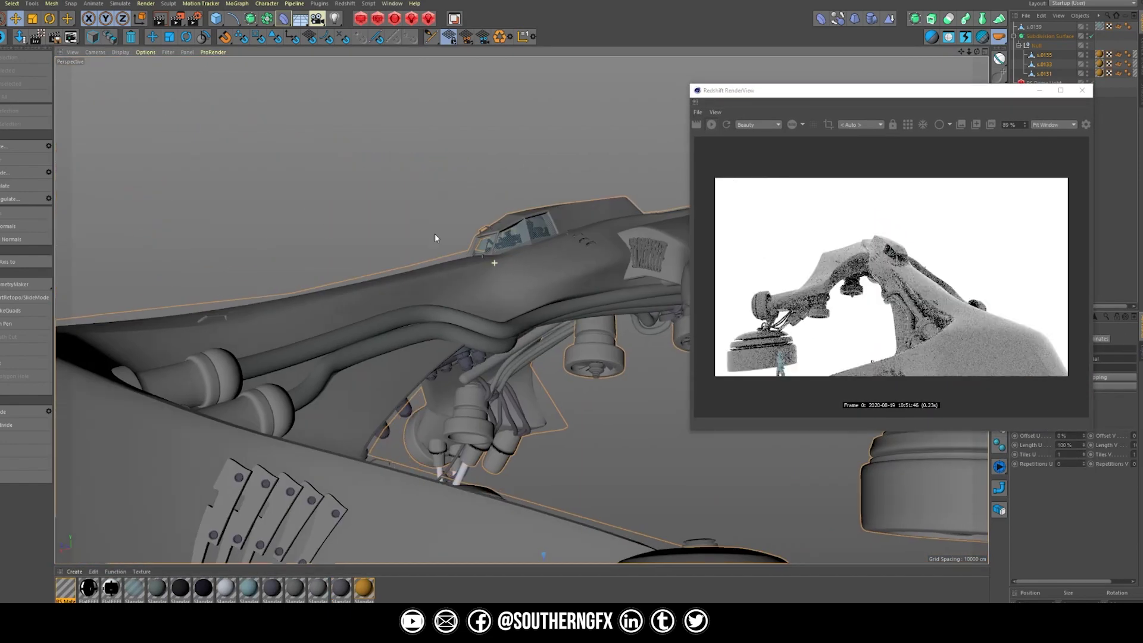
# Step: Darken the pilot figures' material to 33% brightness and 1% saturation
pyautogui.keyDown('alt'); pyautogui.moveTo(434, 234); pyautogui.dragTo(395, 434); pyautogui.keyUp('alt')
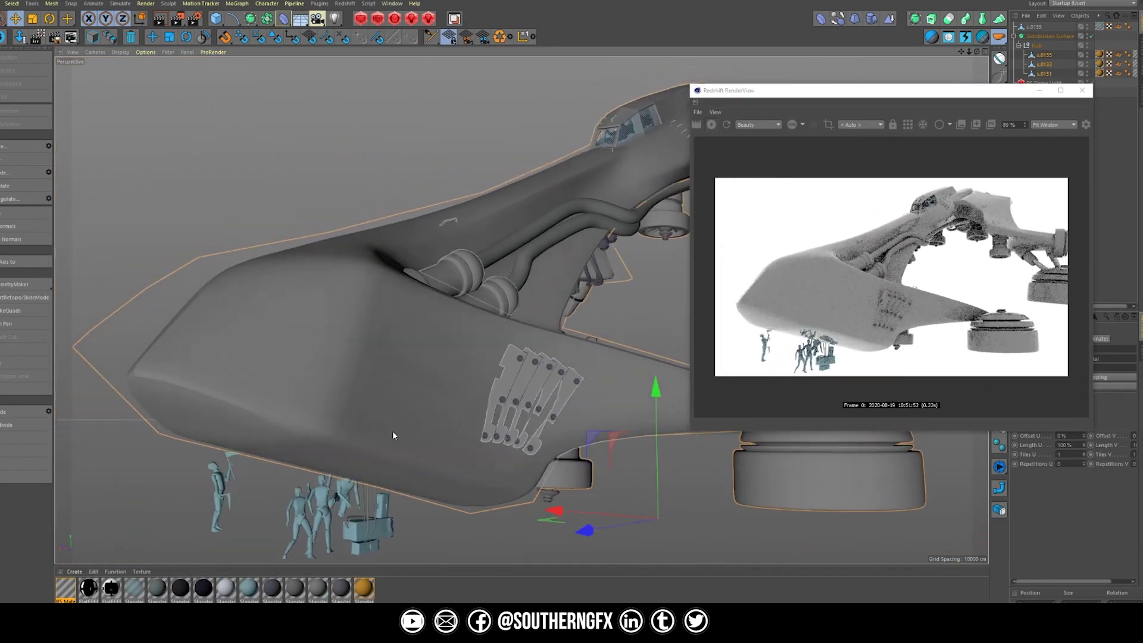
pyautogui.click(248, 588)
pyautogui.doubleClick(248, 588)
pyautogui.moveTo(536, 179); pyautogui.dragTo(527, 175)
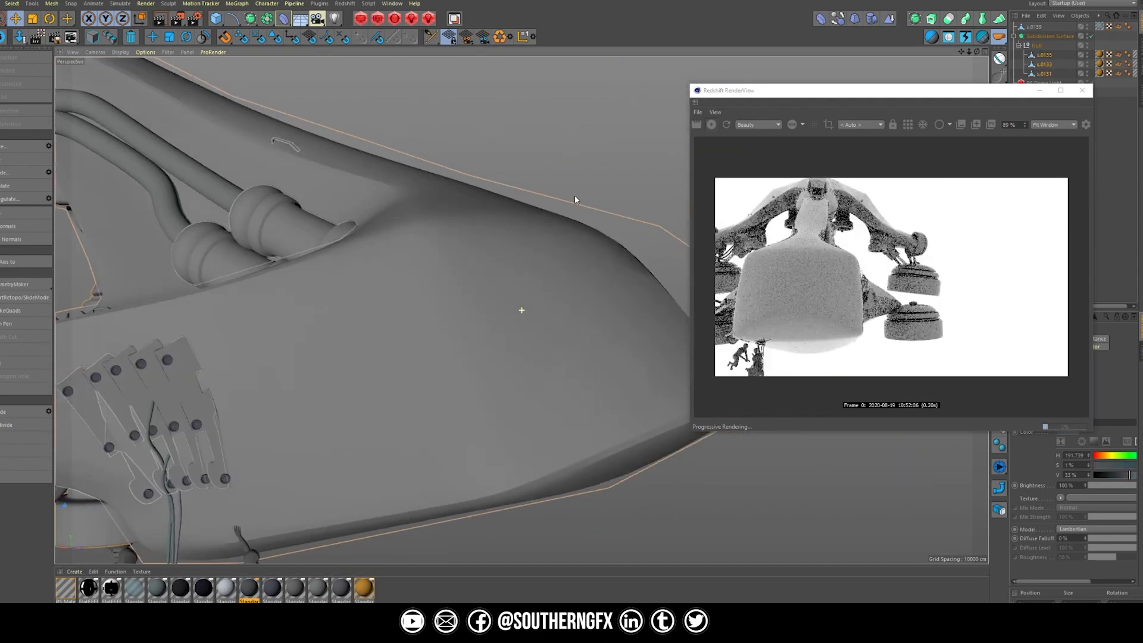
pyautogui.keyDown('alt'); pyautogui.moveTo(574, 196); pyautogui.dragTo(506, 286); pyautogui.keyUp('alt')
pyautogui.click(237, 3)
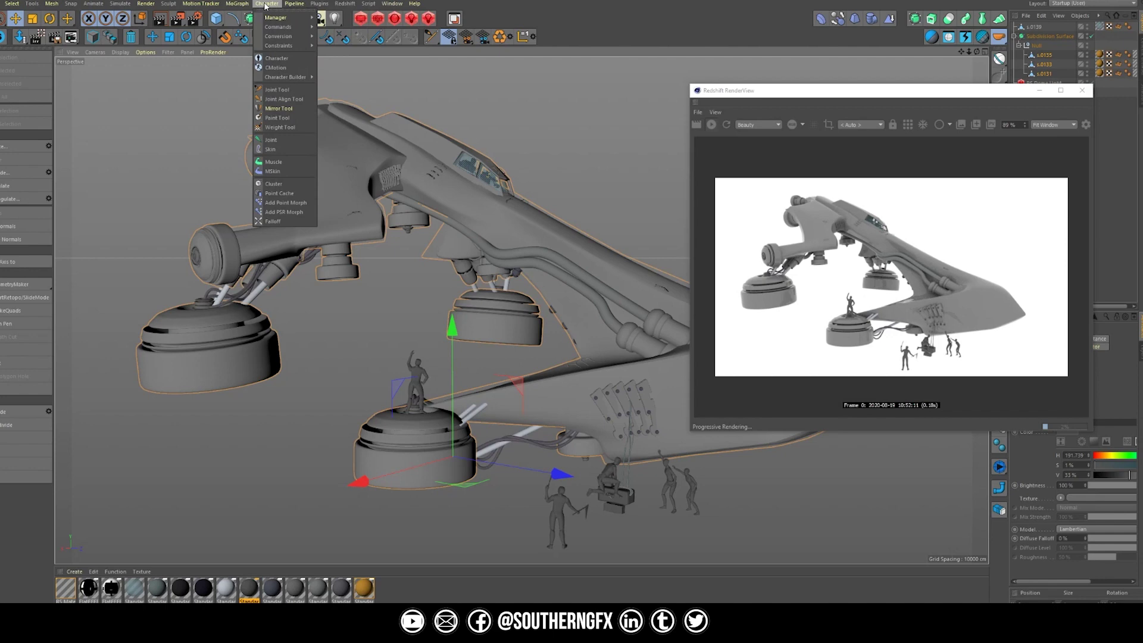
# Step: Add a Redshift camera and a Plane scaled up into a large floor
pyautogui.click(446, 35)
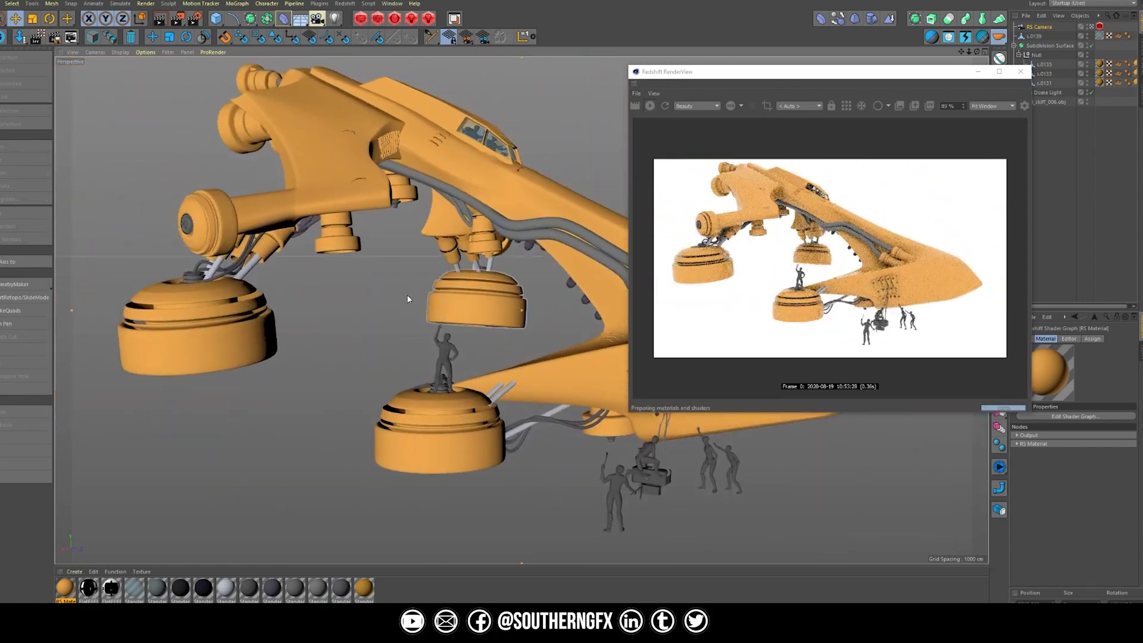
pyautogui.moveTo(774, 71); pyautogui.dragTo(832, 108)
pyautogui.click(2, 3)
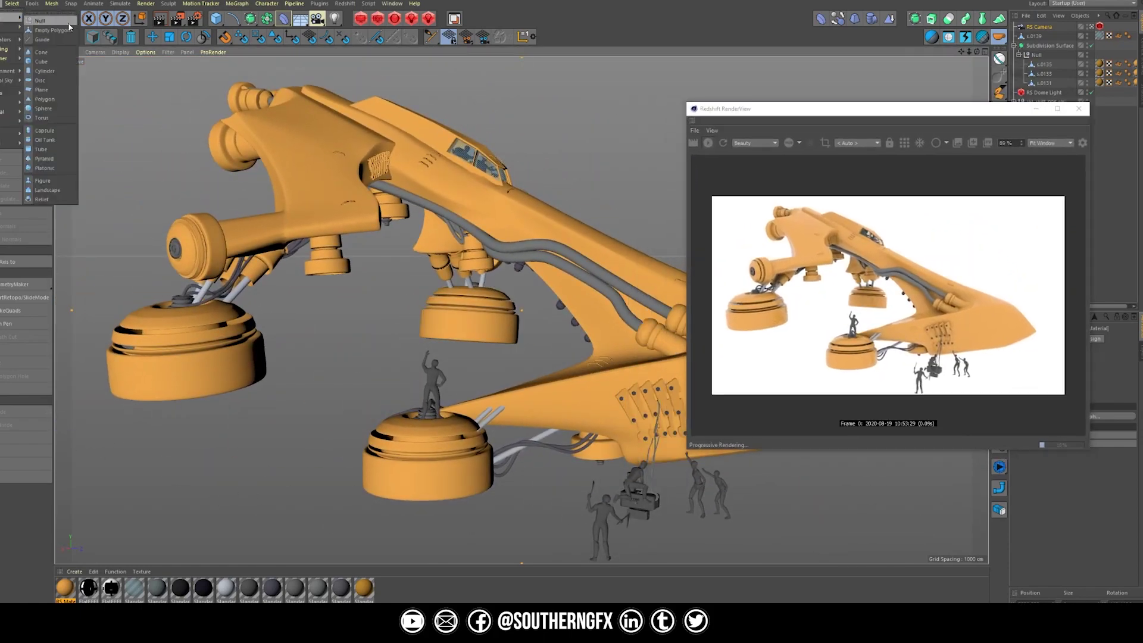
pyautogui.click(42, 90)
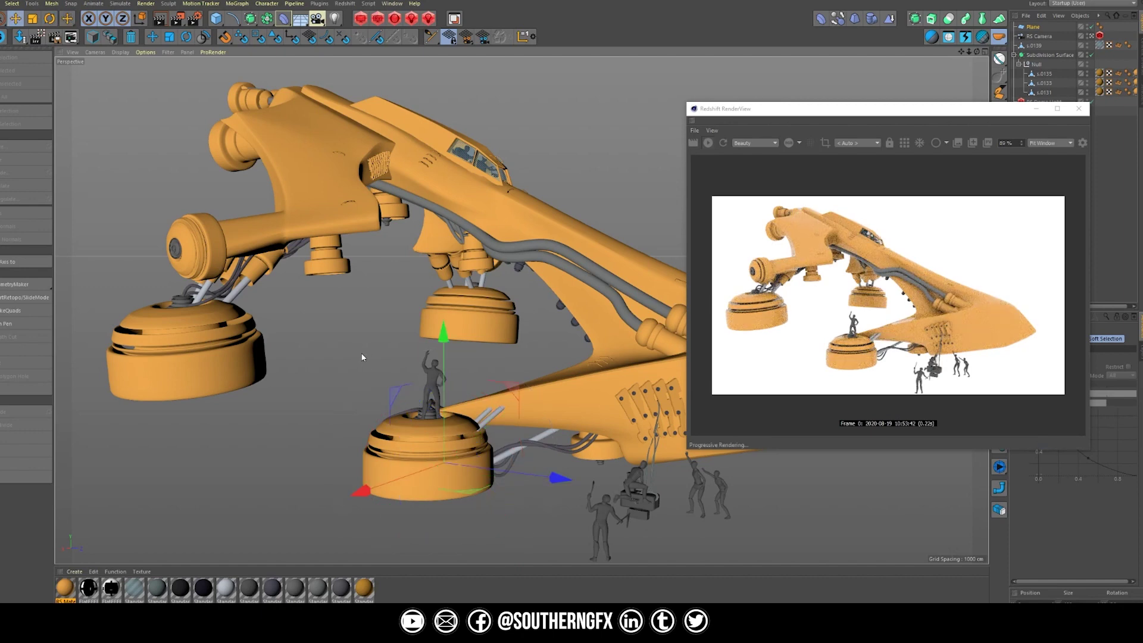
pyautogui.press('t')
pyautogui.moveTo(342, 366); pyautogui.dragTo(494, 109)
# Step: Create a new RS Material and open its Shader Graph
pyautogui.click(74, 572)
pyautogui.moveTo(197, 503)
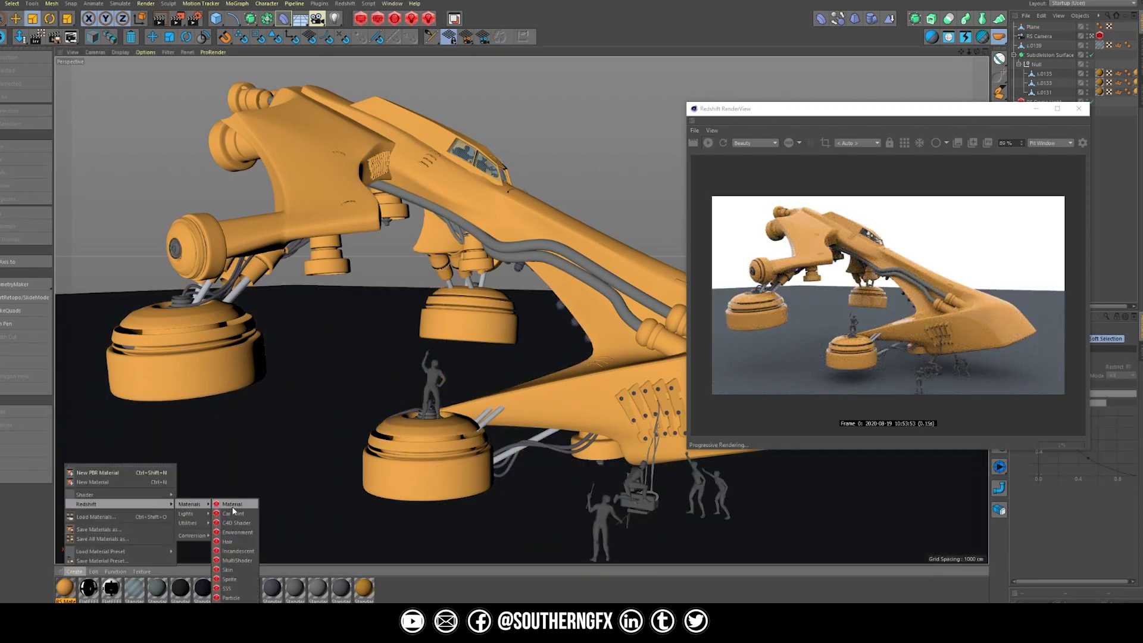
pyautogui.click(235, 507)
pyautogui.moveTo(953, 108); pyautogui.dragTo(822, 83)
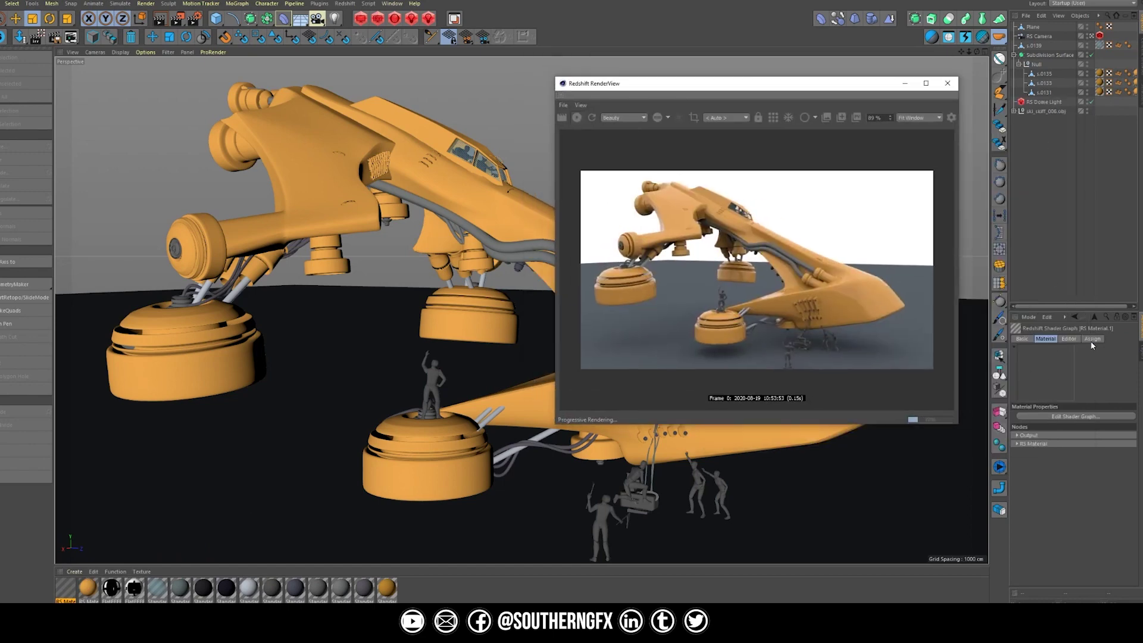
pyautogui.click(1075, 417)
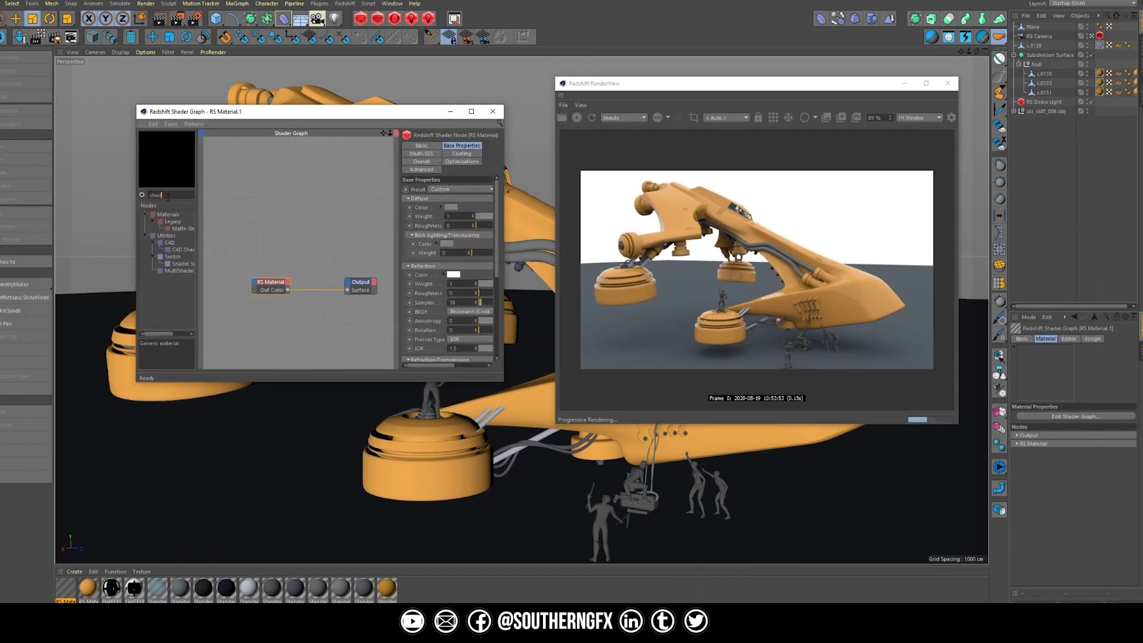
# Step: Add a Matte-Shadow Catcher node and wire it into the RS Material output
pyautogui.moveTo(503, 381); pyautogui.dragTo(771, 500)
pyautogui.moveTo(196, 228); pyautogui.dragTo(324, 280)
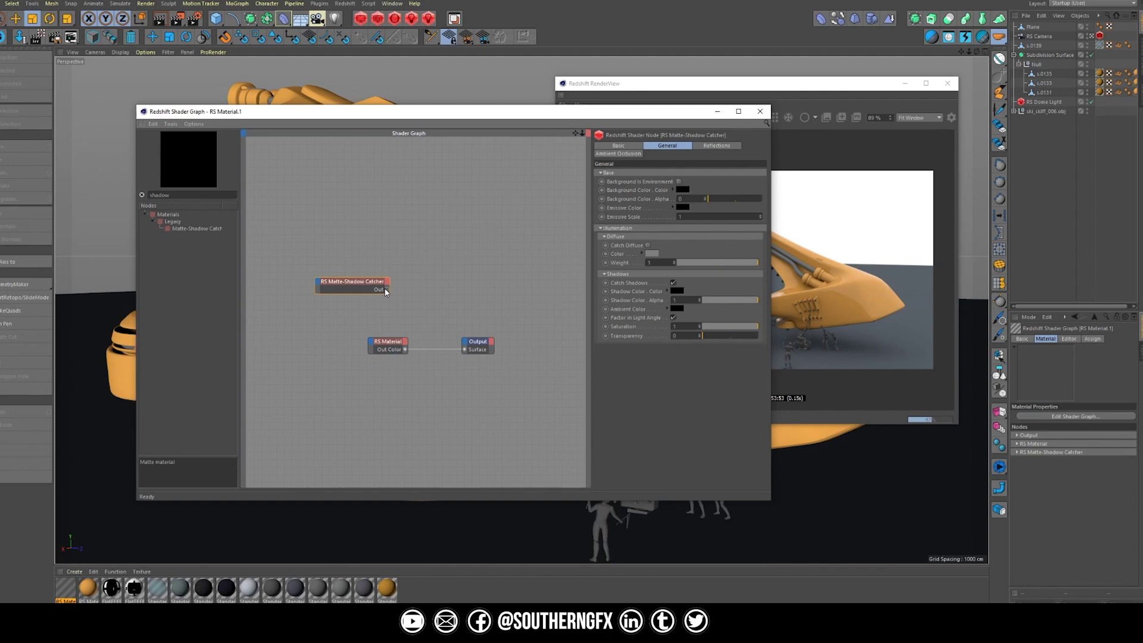
pyautogui.moveTo(371, 342); pyautogui.dragTo(372, 343)
pyautogui.click(416, 357)
pyautogui.moveTo(417, 111); pyautogui.dragTo(1142, 119)
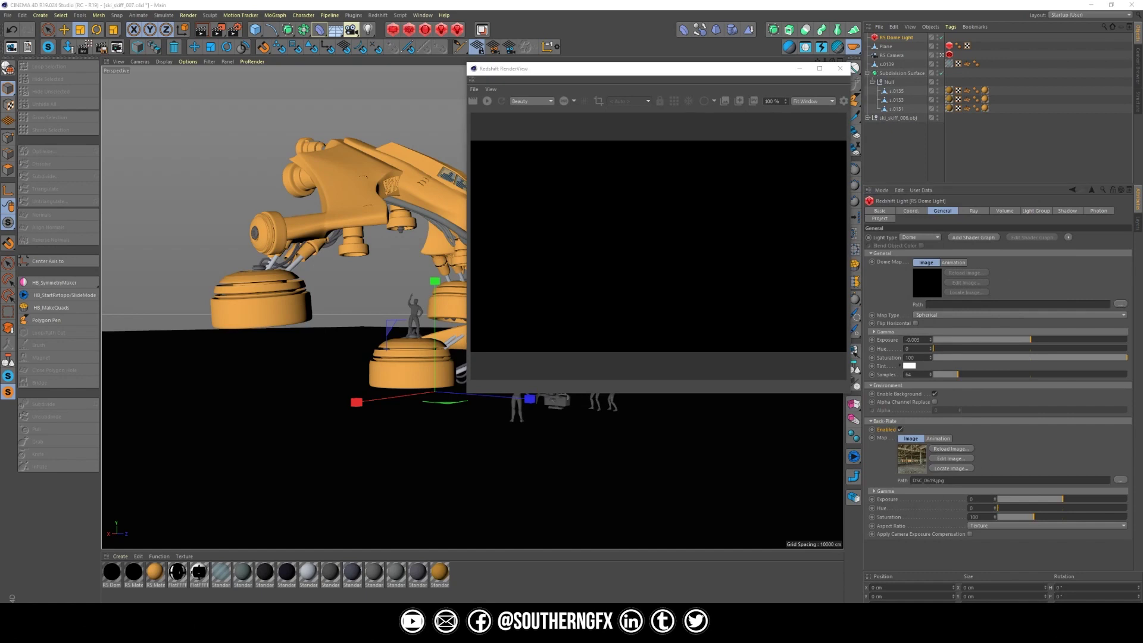
# Step: Dismiss the notice, move the render preview aside, and orbit closer to the ship
pyautogui.click(595, 360)
pyautogui.moveTo(596, 69); pyautogui.dragTo(856, 64)
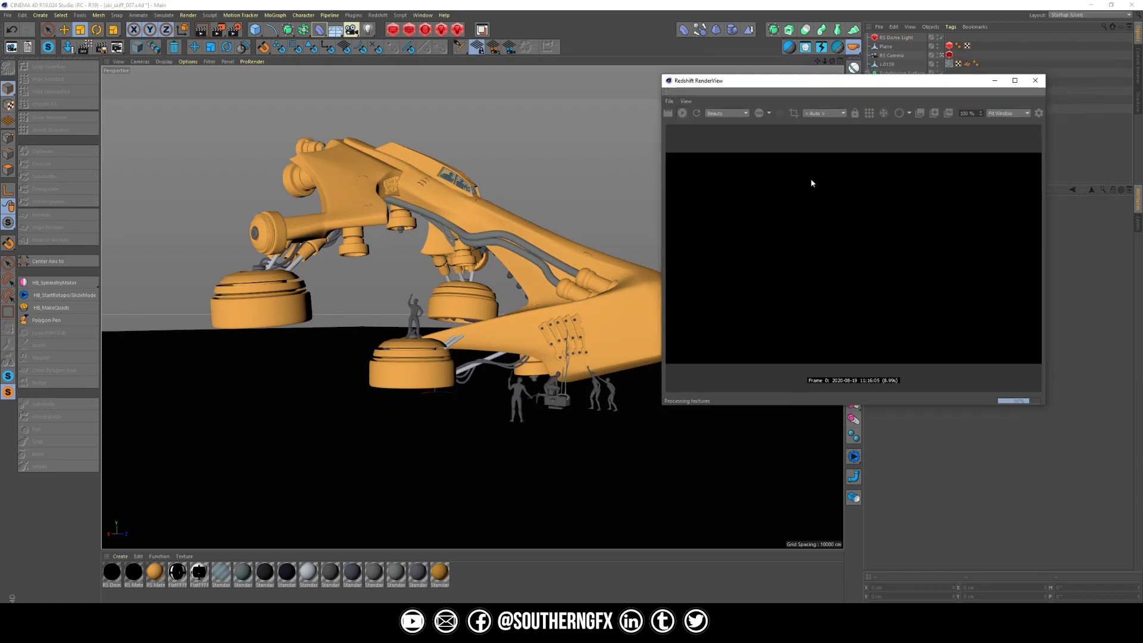
pyautogui.moveTo(668, 81); pyautogui.dragTo(745, 236)
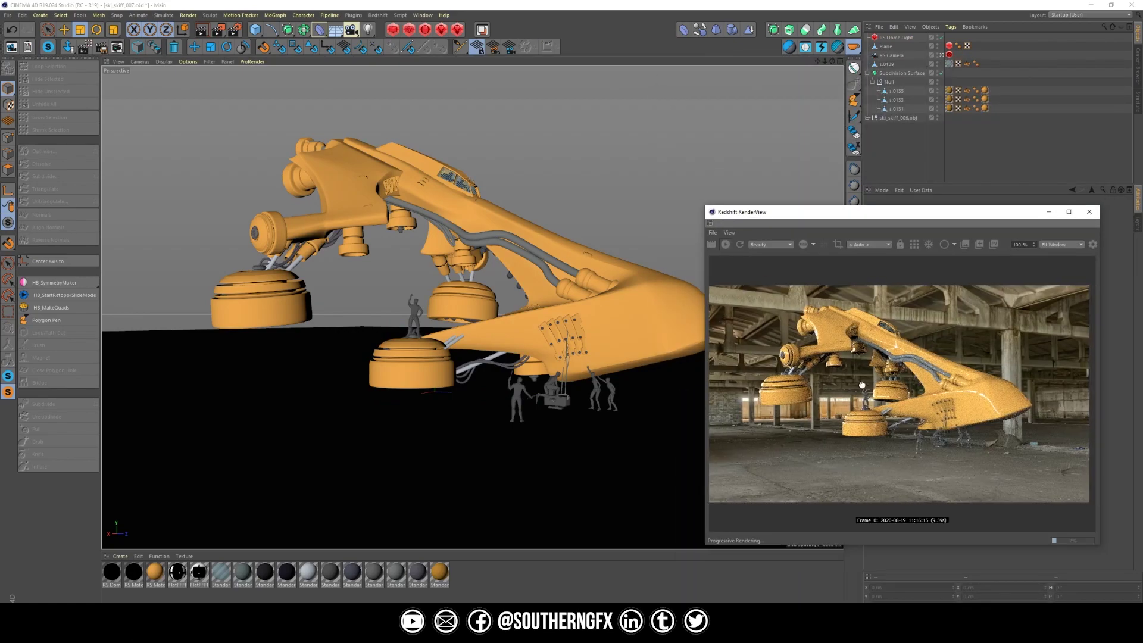
pyautogui.keyDown('alt'); pyautogui.moveTo(500, 280); pyautogui.dragTo(536, 316); pyautogui.keyUp('alt')
pyautogui.click(139, 62)
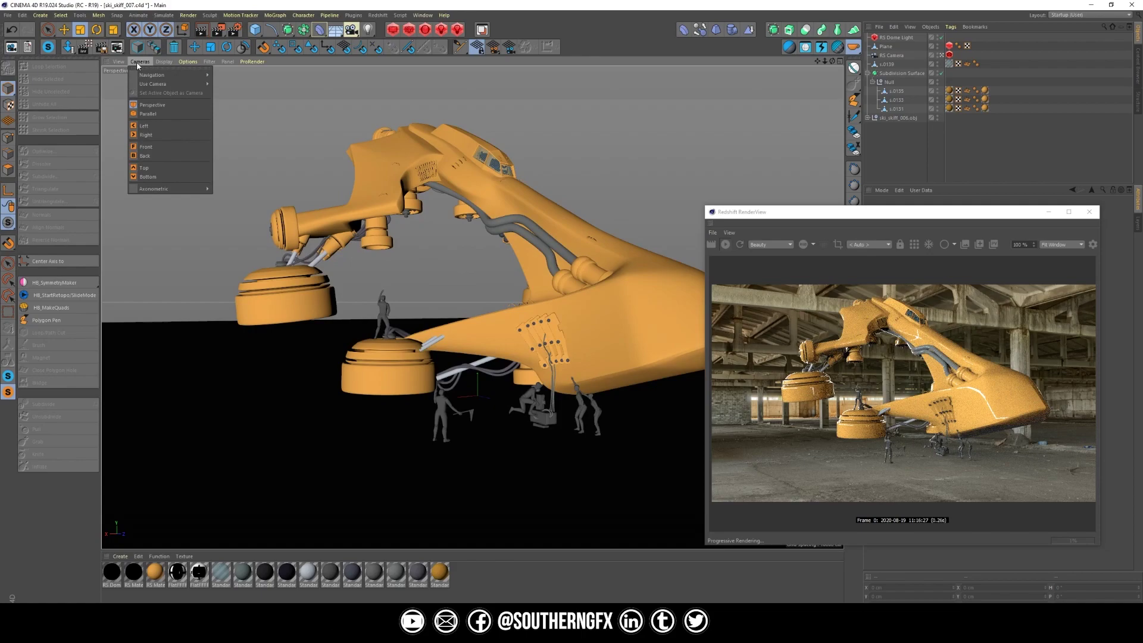
pyautogui.moveTo(159, 76)
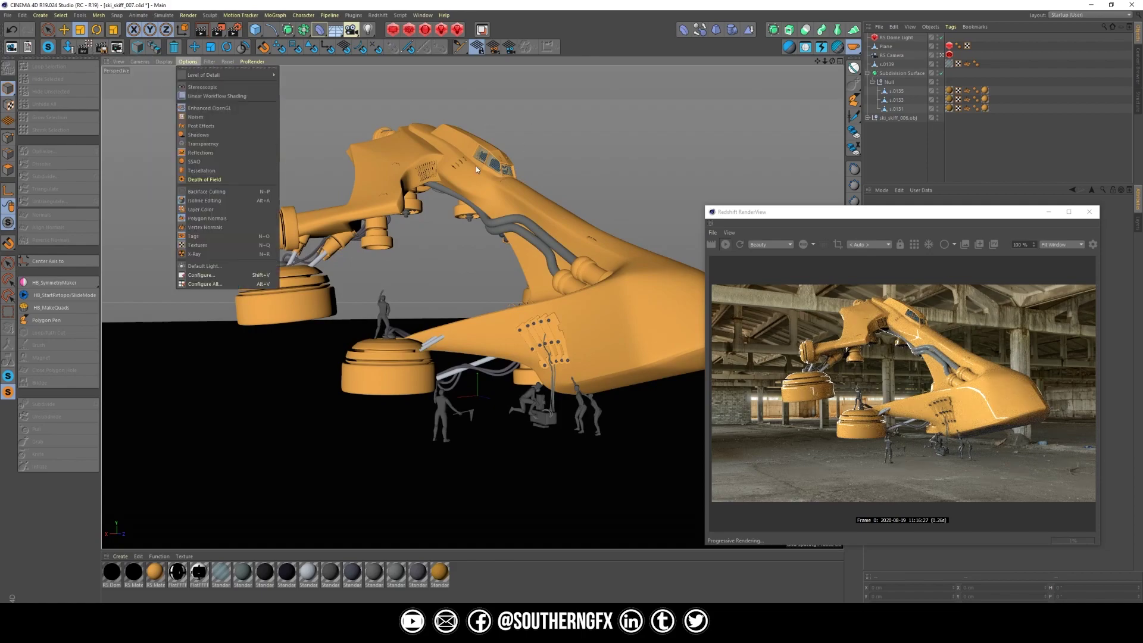
pyautogui.keyDown('alt'); pyautogui.moveTo(476, 166); pyautogui.dragTo(523, 210); pyautogui.keyUp('alt')
# Step: Rotate the RS Dome Light's heading to 210° to turn the warehouse HDRI
pyautogui.click(899, 40)
pyautogui.press('r')
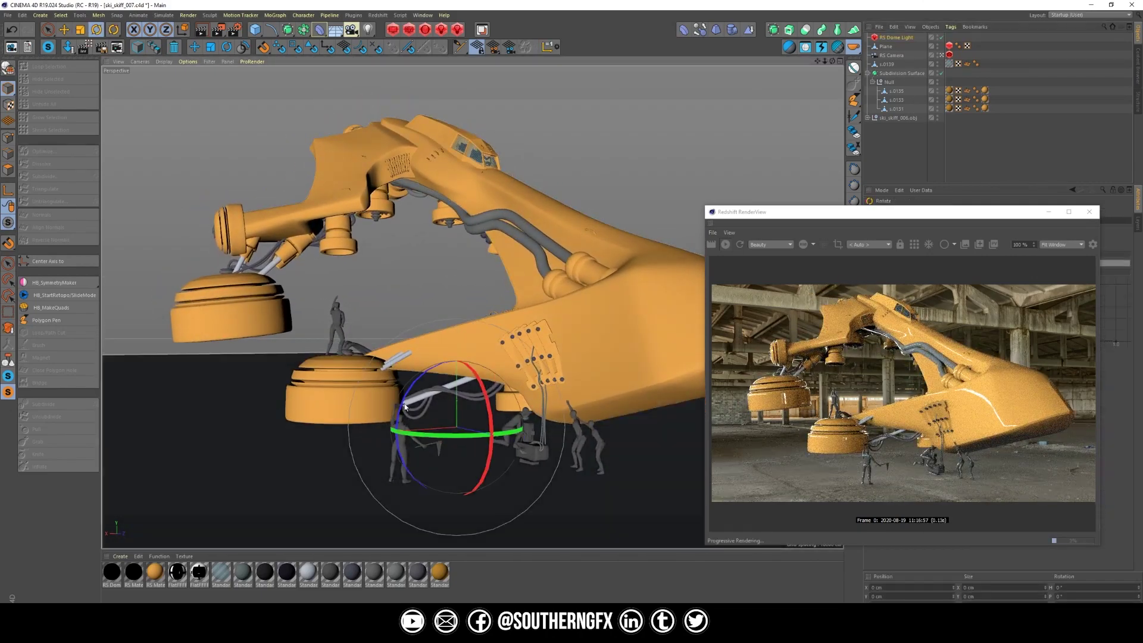
pyautogui.moveTo(488, 411); pyautogui.dragTo(576, 384)
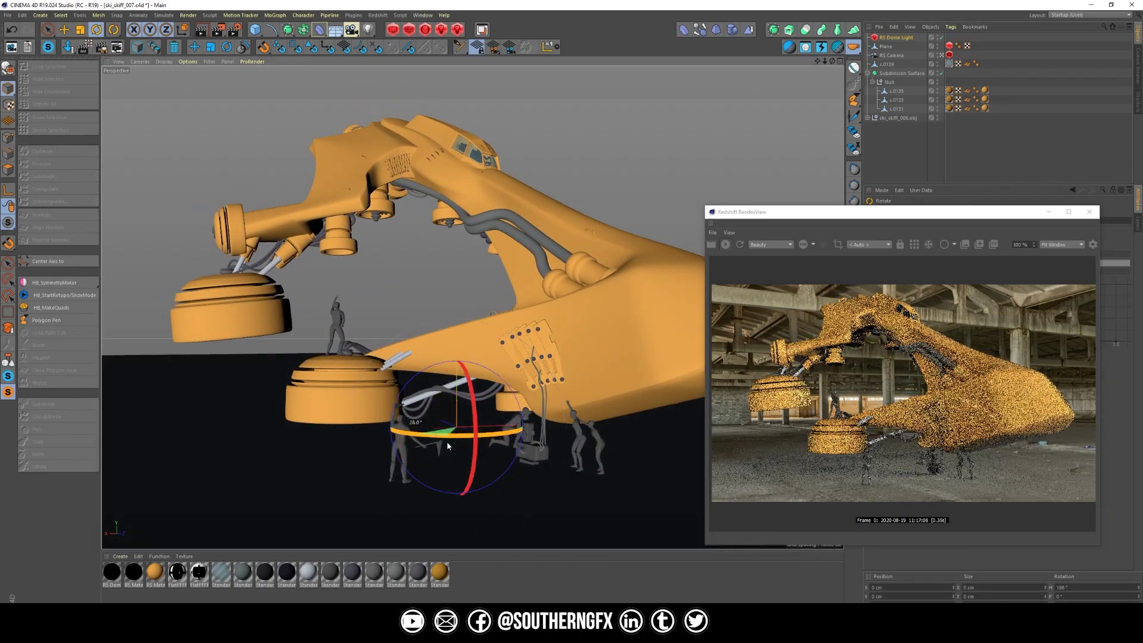
pyautogui.moveTo(512, 430); pyautogui.dragTo(453, 438)
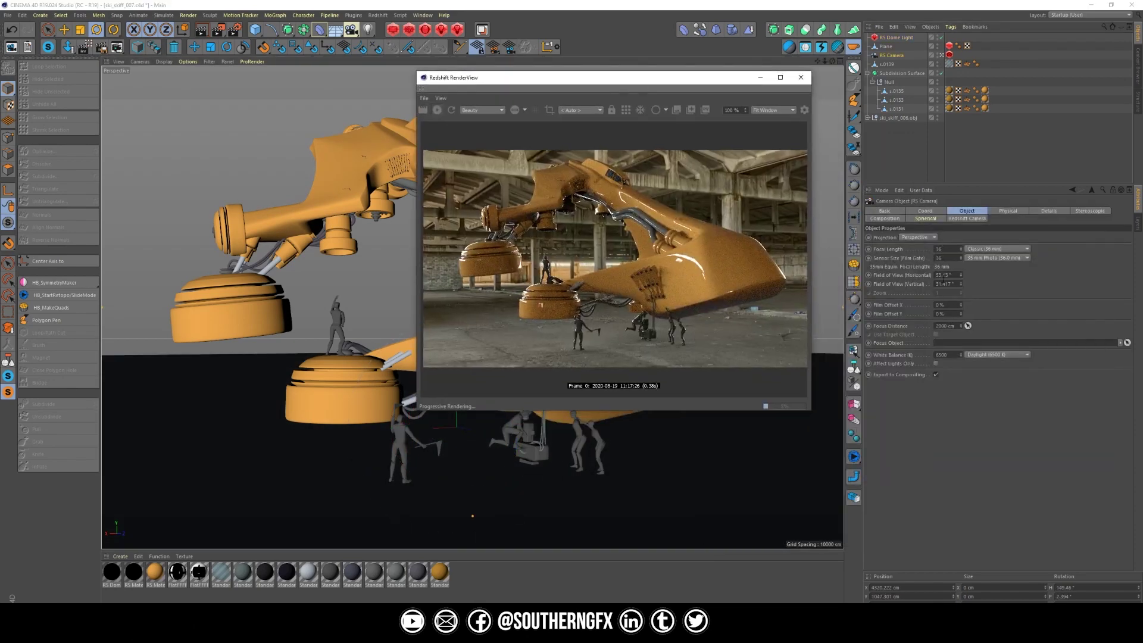
# Step: Lower the RS Camera focal length to about 28.2 mm and reposition it
pyautogui.moveTo(961, 249); pyautogui.dragTo(960, 257)
pyautogui.keyDown('alt'); pyautogui.moveTo(381, 209); pyautogui.dragTo(349, 205); pyautogui.keyUp('alt')
pyautogui.click(896, 37)
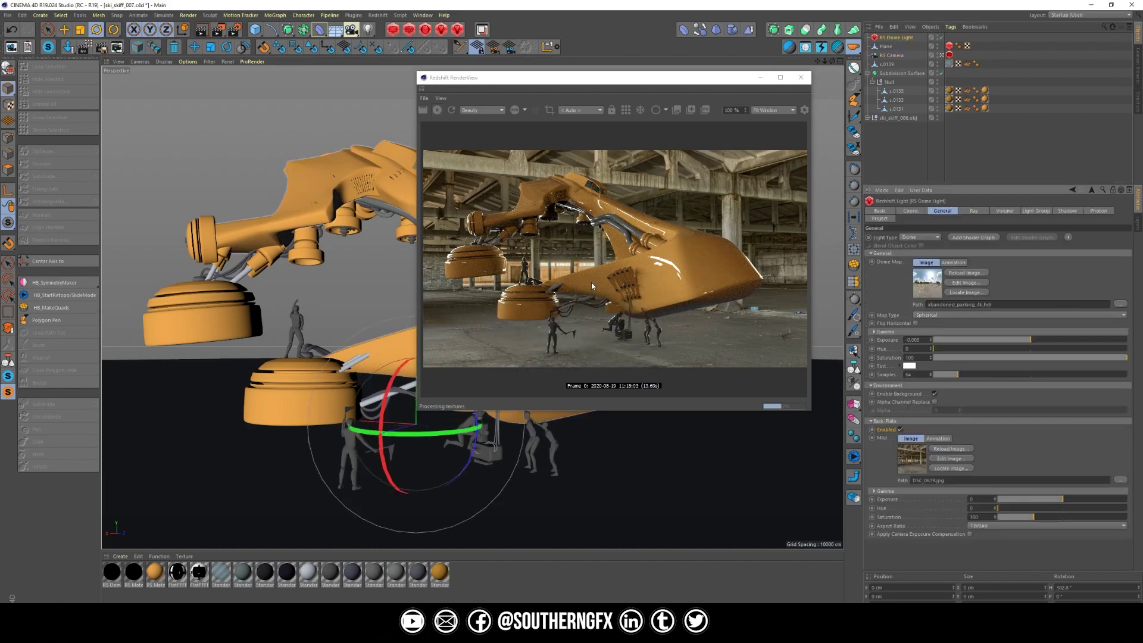
pyautogui.keyDown('alt'); pyautogui.moveTo(359, 296); pyautogui.dragTo(342, 280); pyautogui.keyUp('alt')
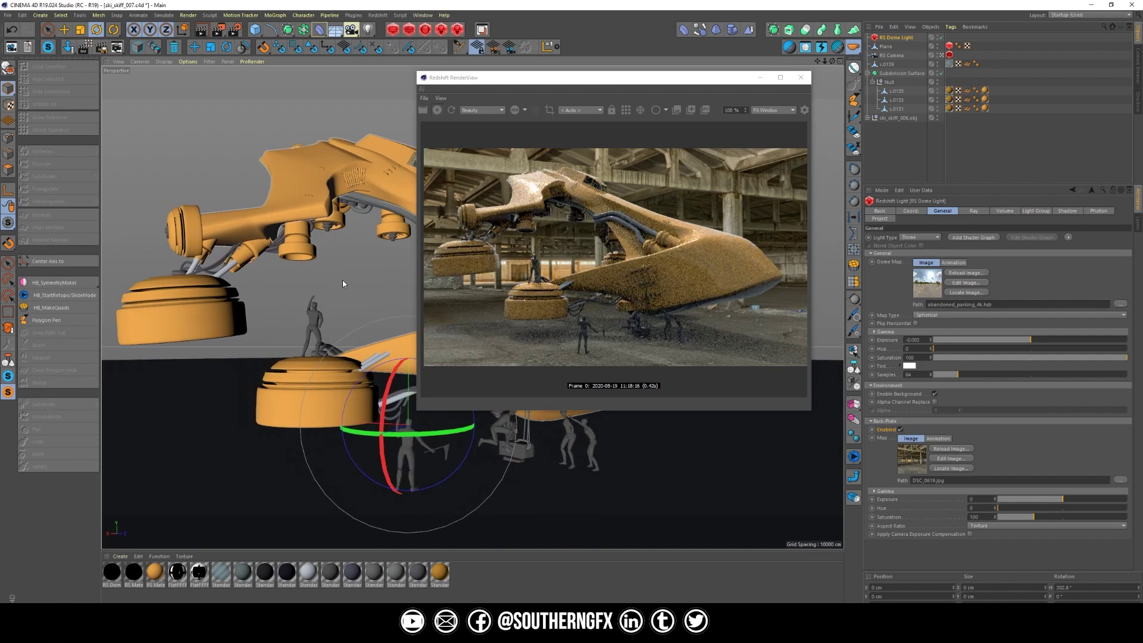
pyautogui.click(985, 91)
# Step: Check the current hull material's diffuse colour in its Shader Graph
pyautogui.click(155, 572)
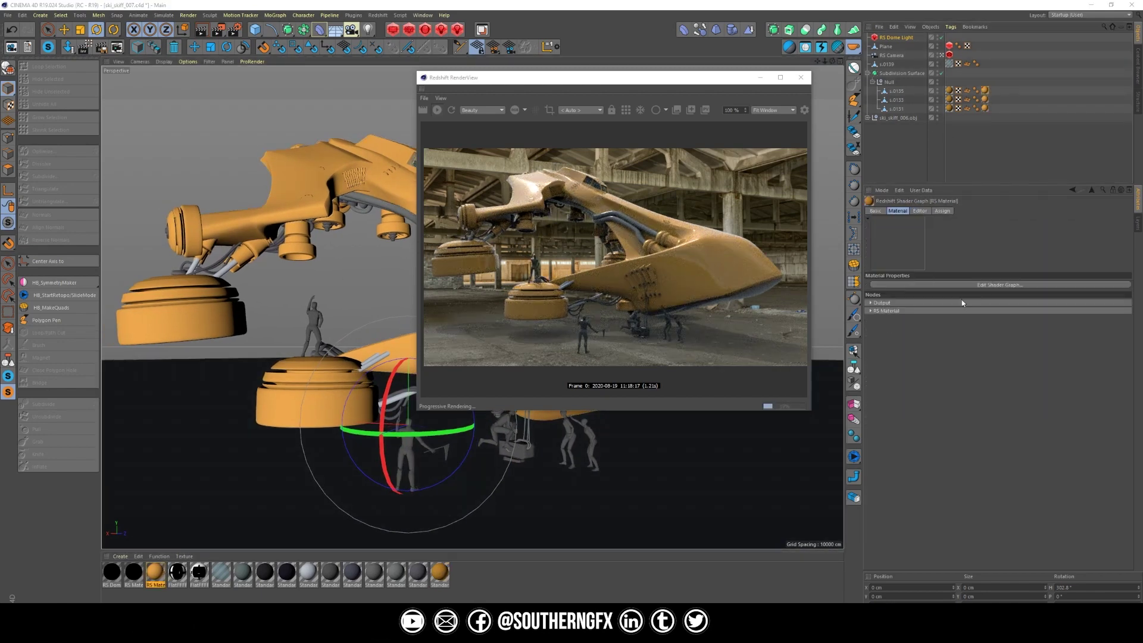
pyautogui.click(1000, 285)
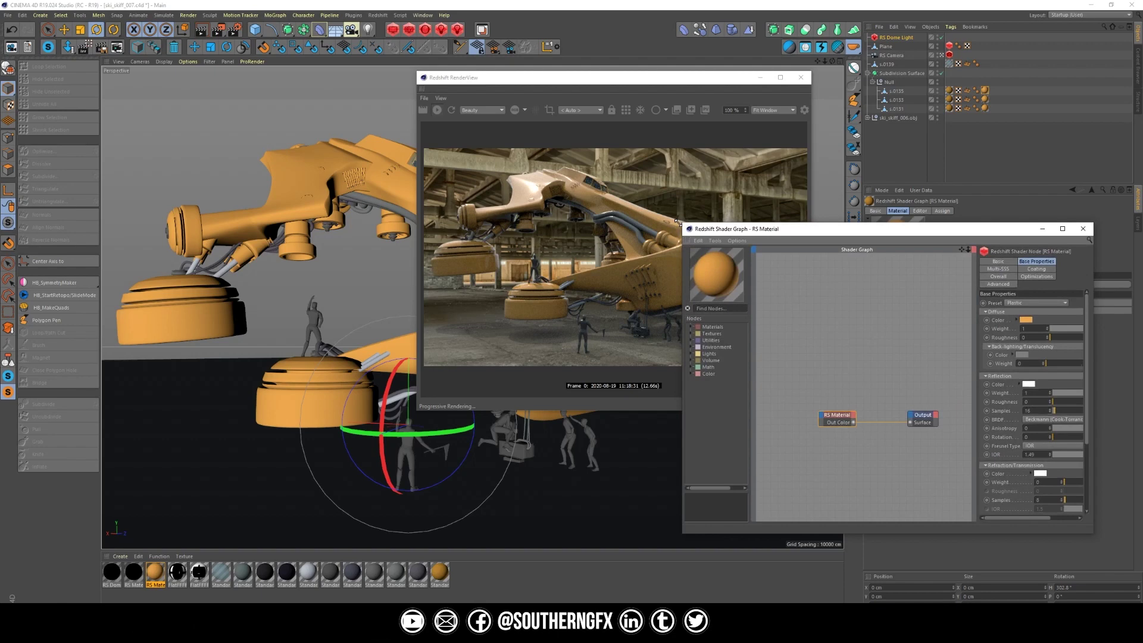
pyautogui.click(1022, 322)
pyautogui.click(1037, 349)
# Step: Create a Redshift Car Paint material and apply it to the ship parts
pyautogui.click(120, 556)
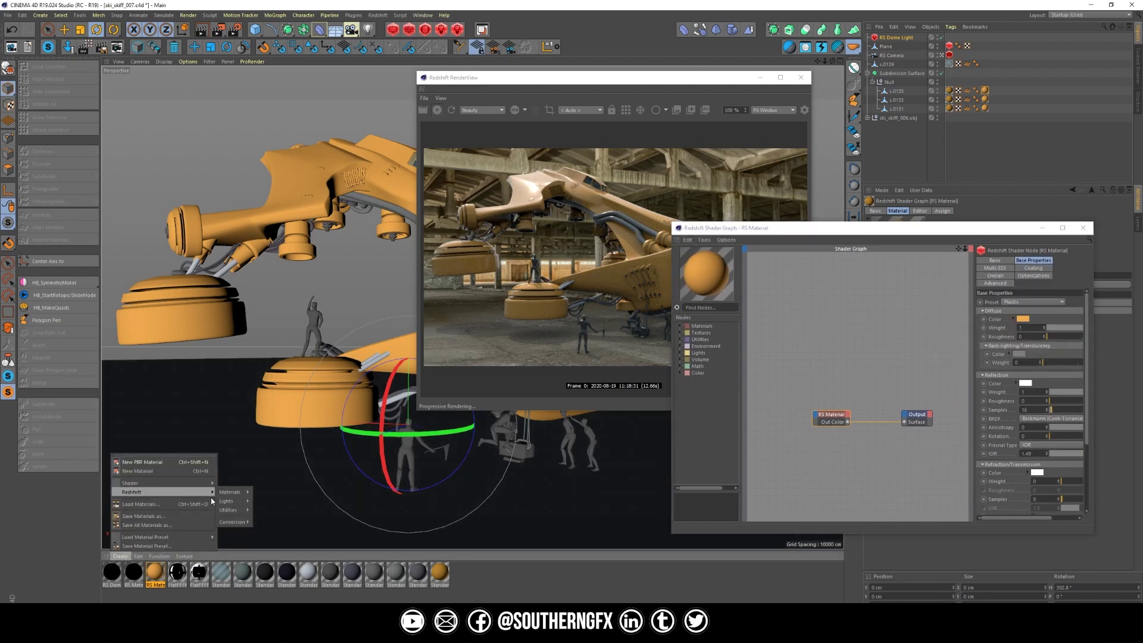
pyautogui.moveTo(232, 491)
pyautogui.click(274, 501)
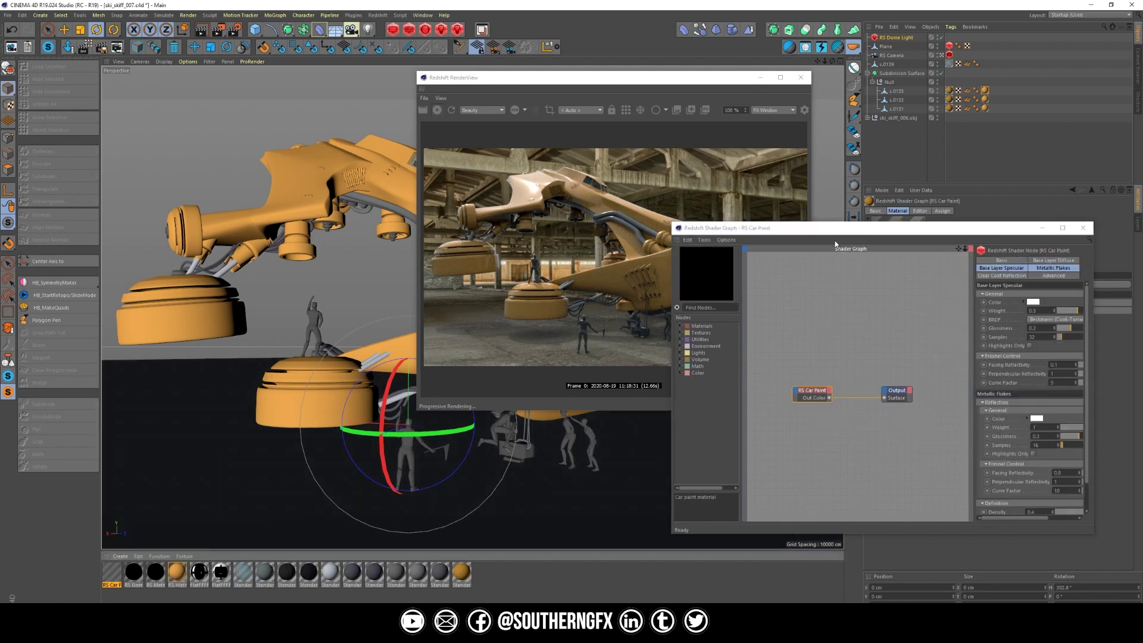
pyautogui.click(1039, 297)
pyautogui.click(1024, 328)
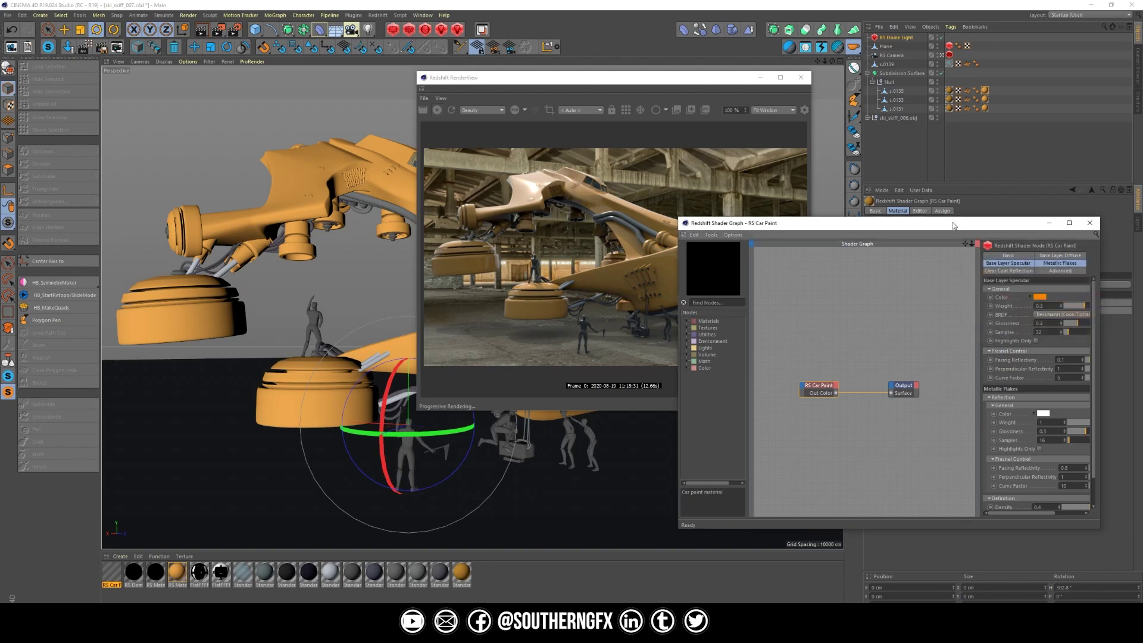
pyautogui.click(112, 573)
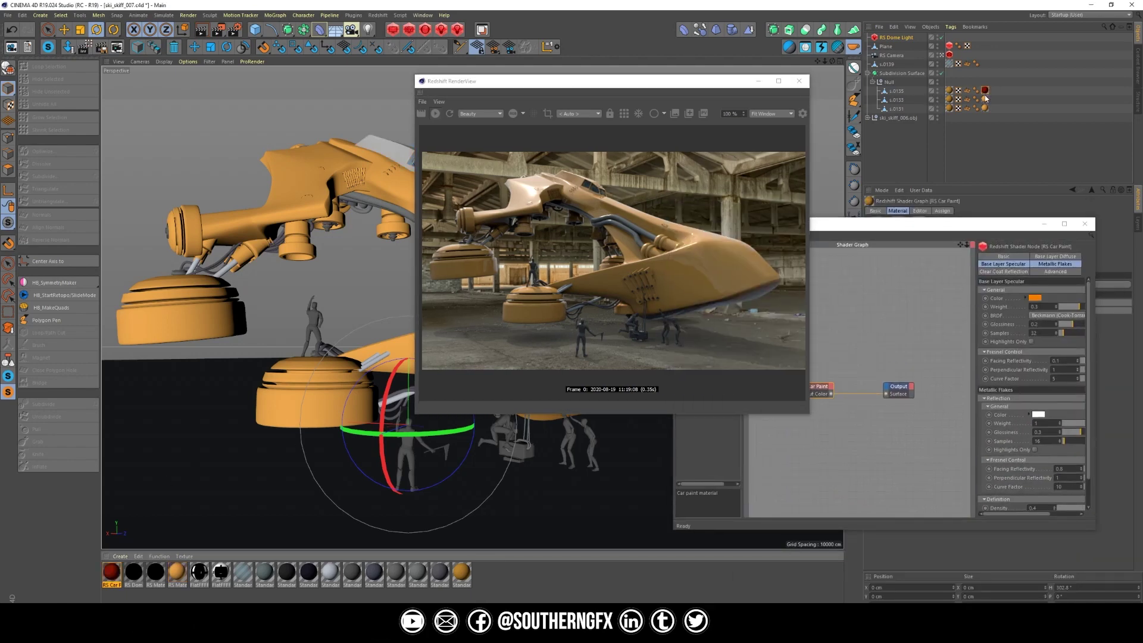
pyautogui.keyDown('ctrl'); pyautogui.moveTo(985, 90); pyautogui.dragTo(993, 109); pyautogui.keyUp('ctrl')
# Step: Change the car paint's base colour from red to orange
pyautogui.click(997, 307)
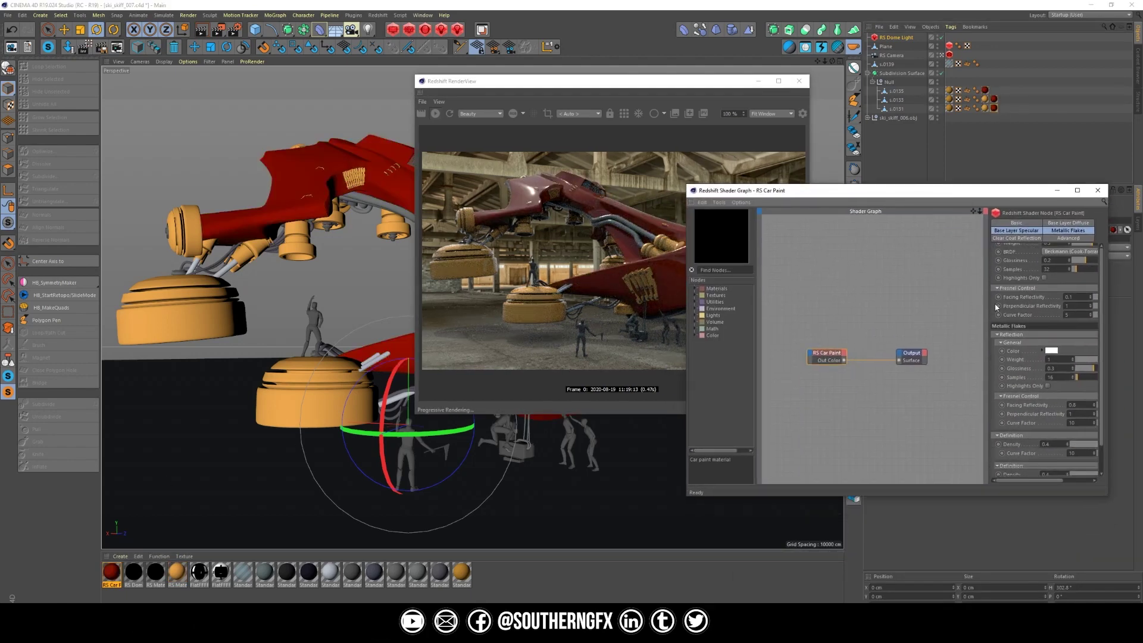
pyautogui.scroll(5, 1024, 286)
pyautogui.click(1051, 269)
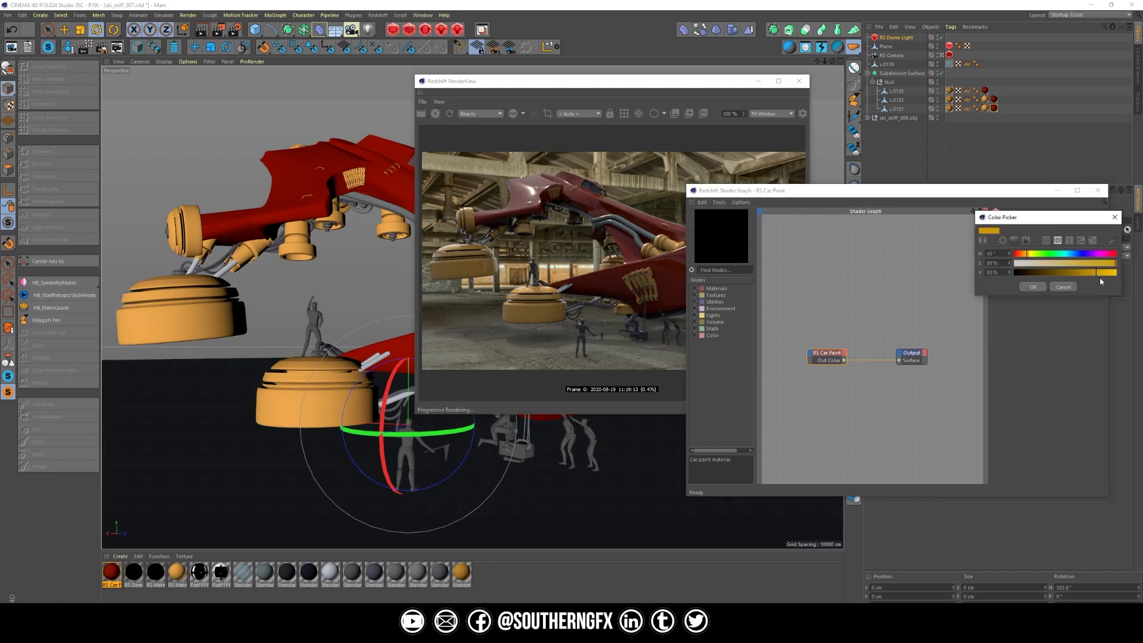
pyautogui.click(1033, 287)
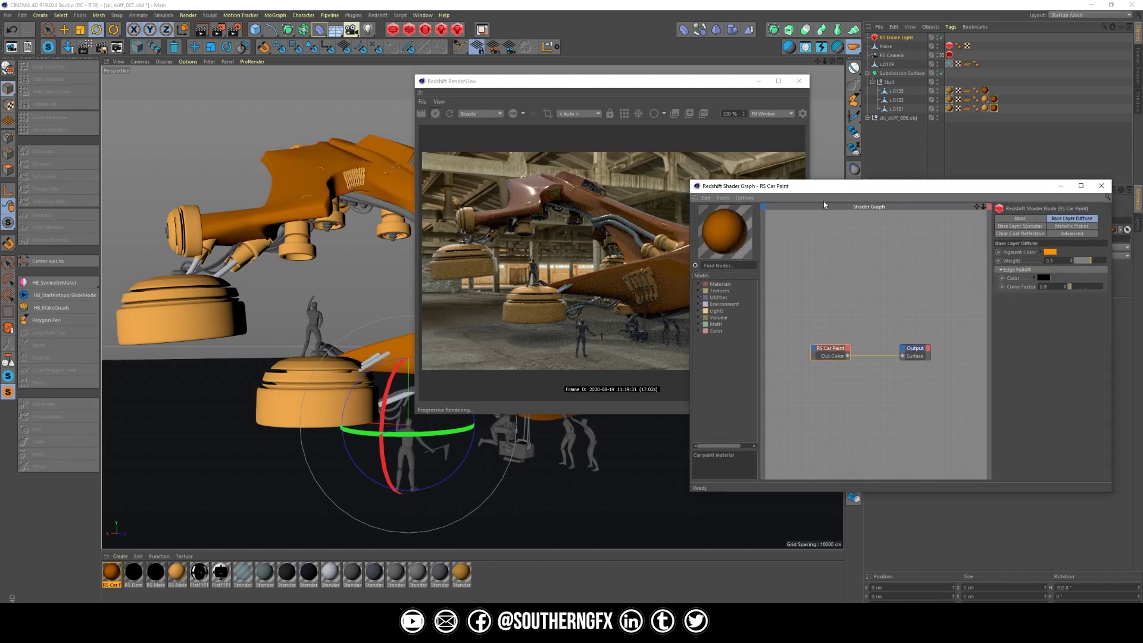